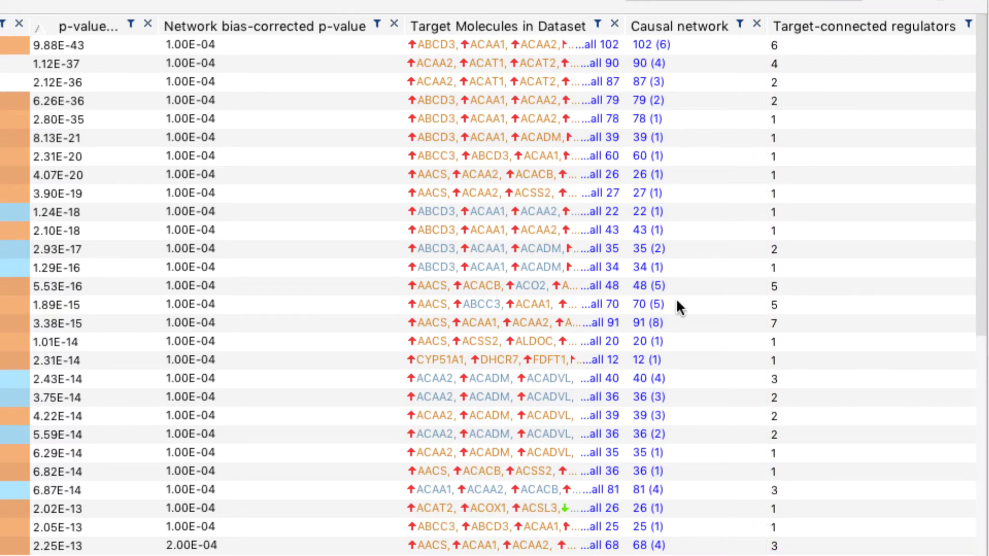
Open SREBF1's causal network and add targets HK2, GPT2, Cyp4a14, CYP4A11 and FBP1 to it
left_click(653, 304)
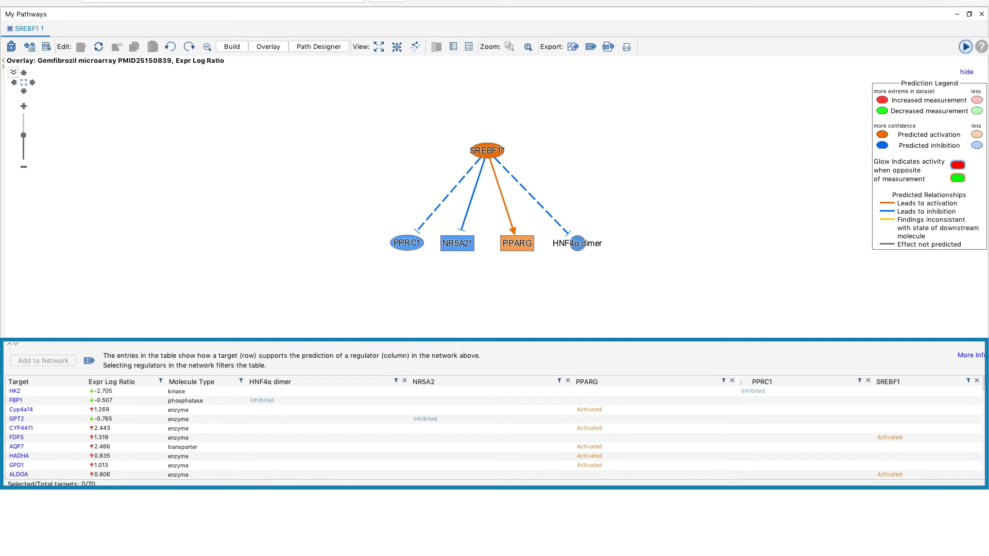
left_click(62, 391)
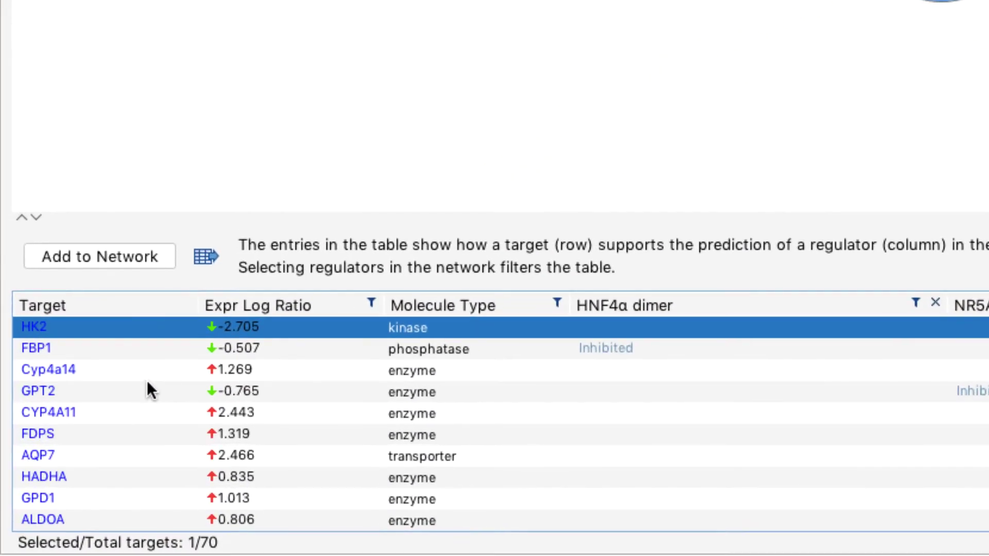
left_click(146, 412, "shift")
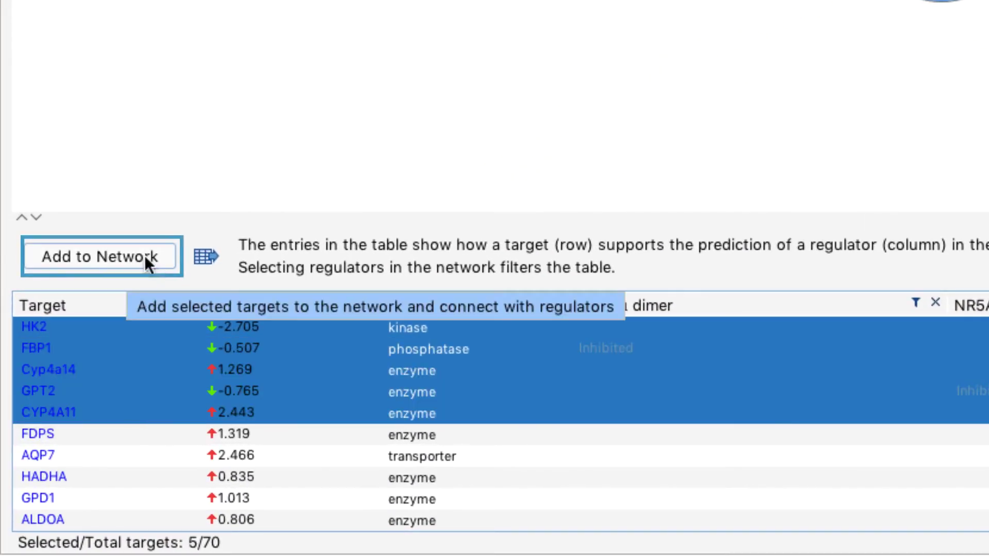
left_click(166, 260)
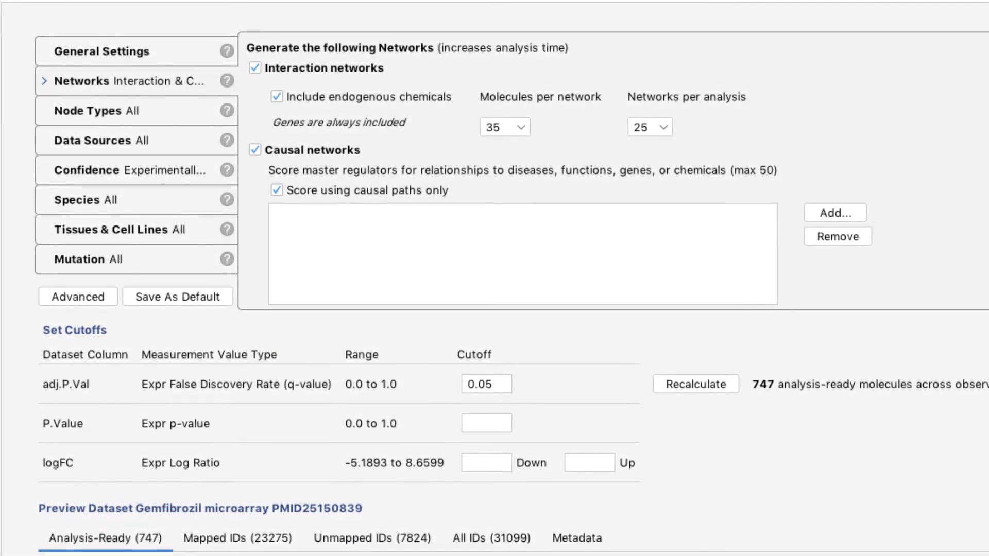
Open the Add functions and genes/chemicals dialog from the Causal networks settings, adding nothing
left_click(881, 312)
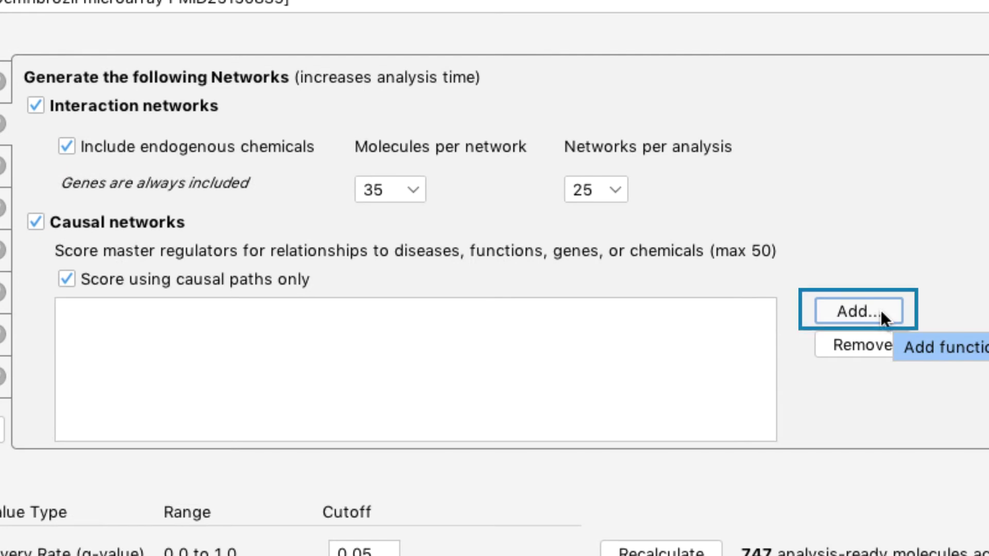
left_click(881, 310)
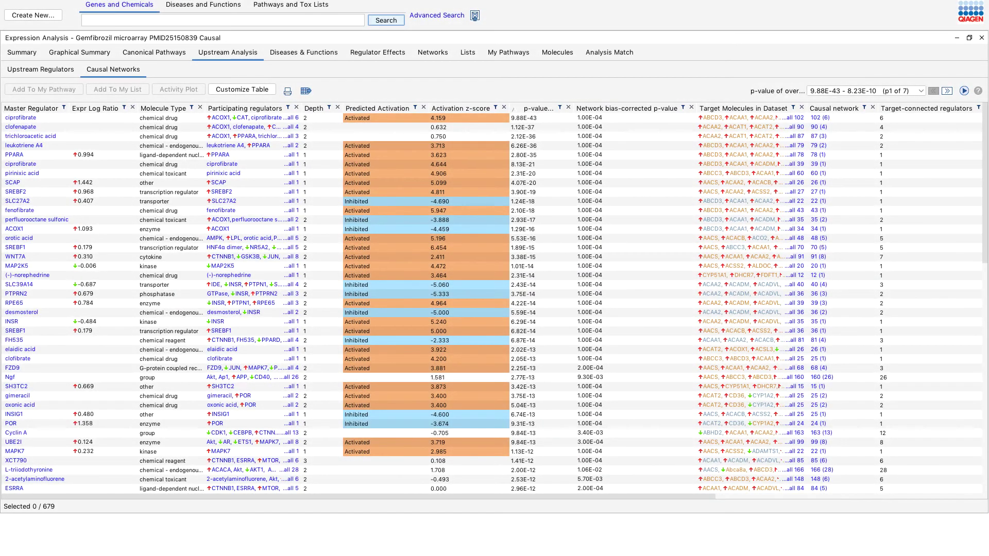
scroll(843, 500, "right", 5)
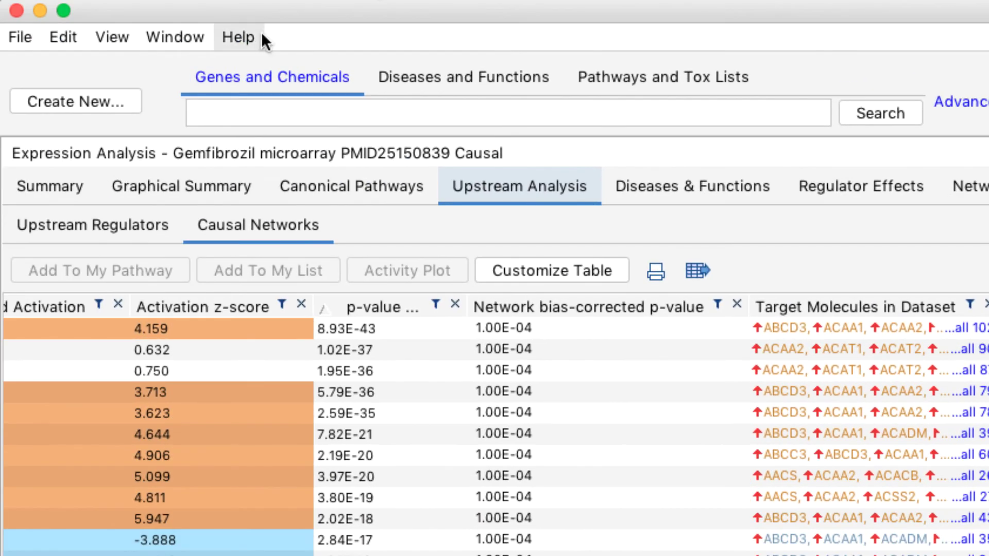
Open the Help menu to list its resources, including Tutorials and Video Tutorials
left_click(257, 34)
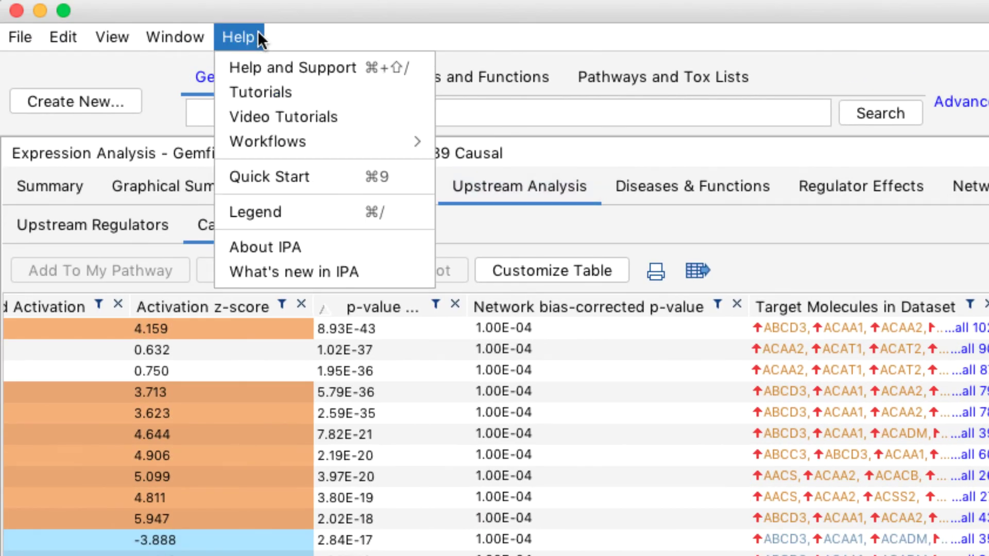